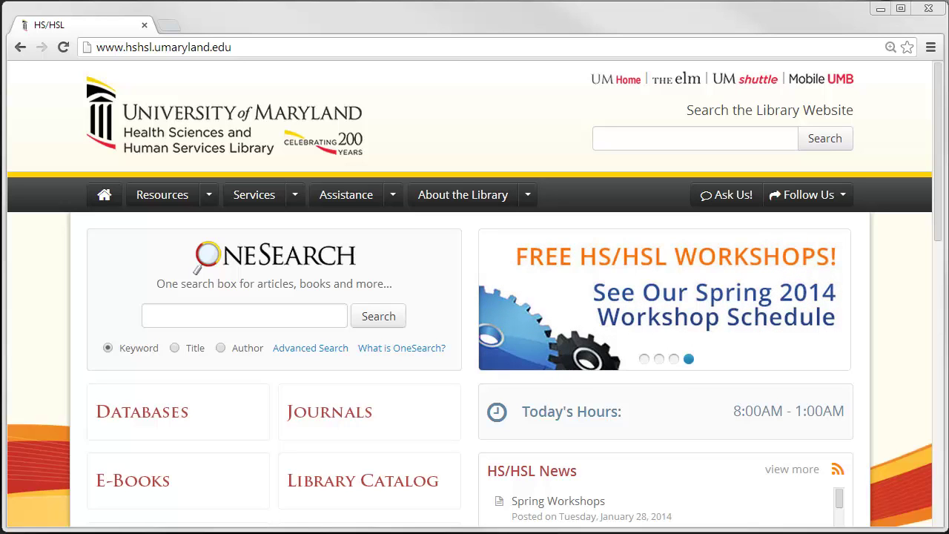
Open 'PubMed (1809 to the present)' from the library's P database list.
click(201, 414)
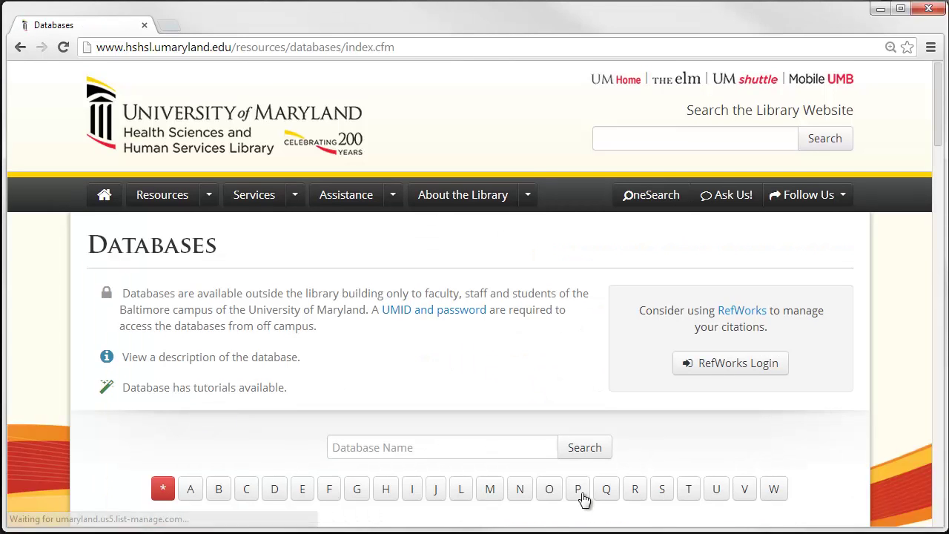
click(578, 489)
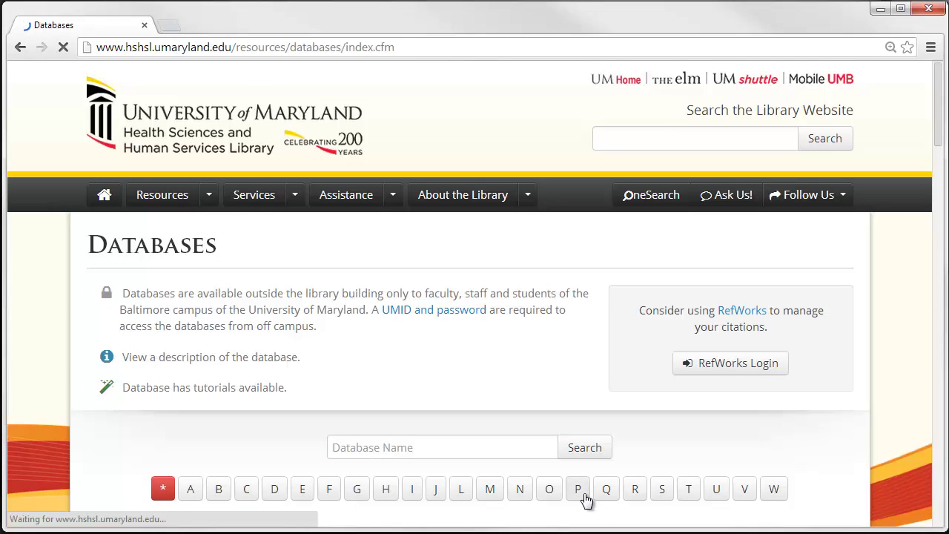
scroll(586, 501, down, 7)
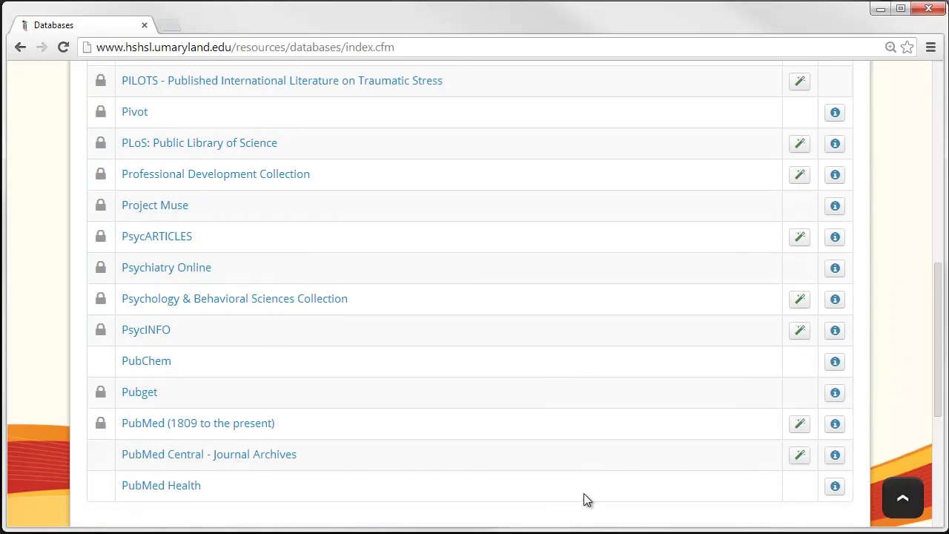
click(252, 429)
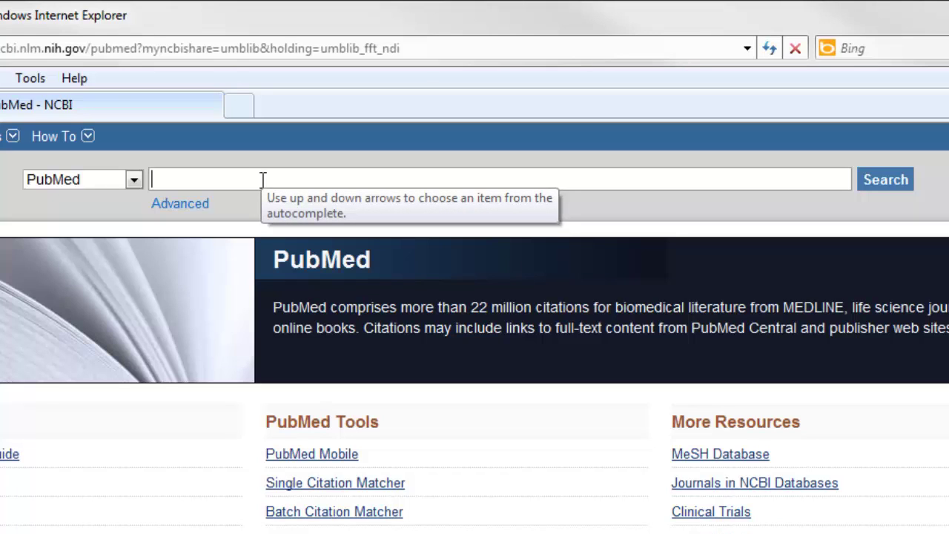
Search PubMed for 'gestational diabetes'.
text(ges)
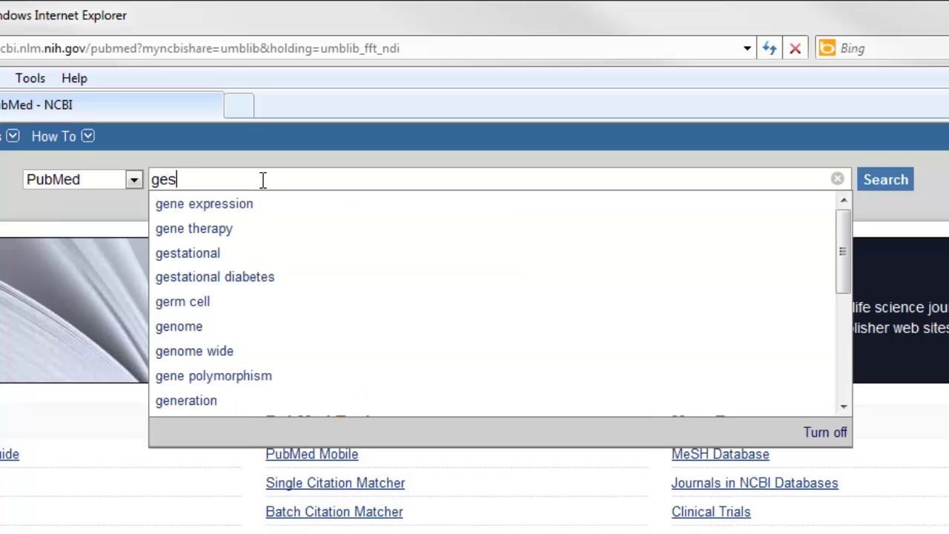
text(tational diabetes)
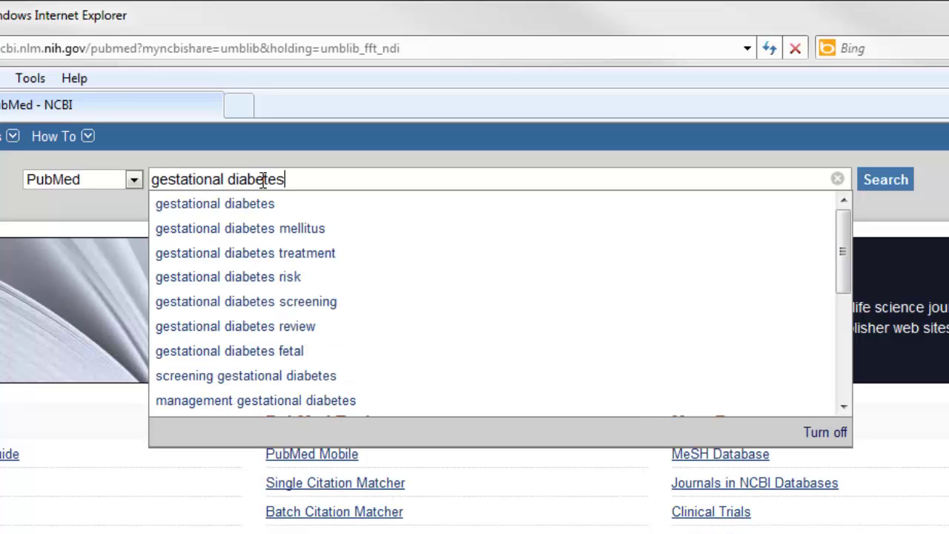
click(876, 182)
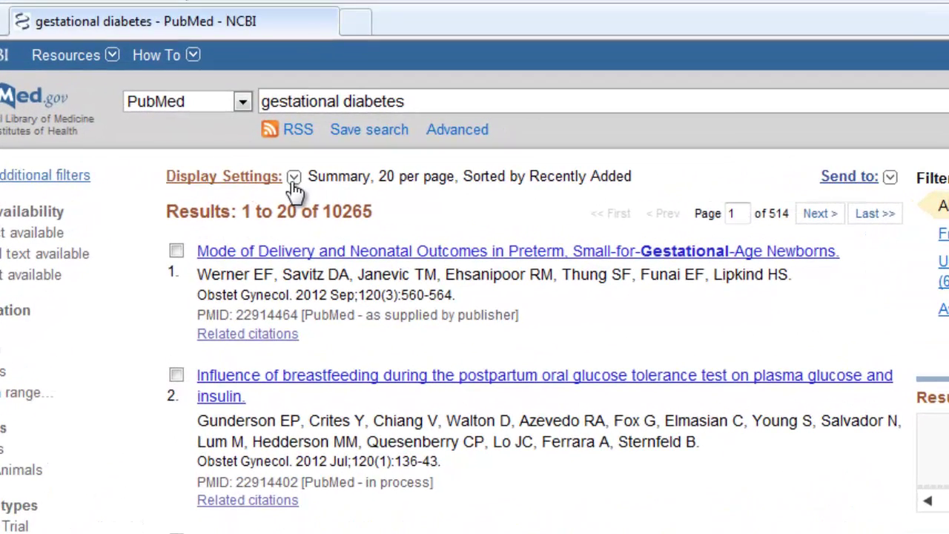
Set the results display to Abstract format with 50 items per page.
click(293, 184)
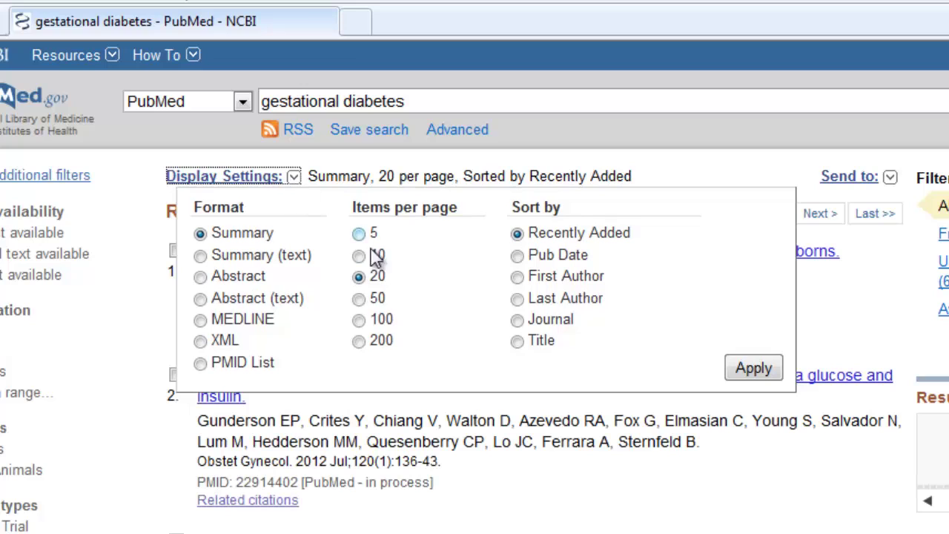
click(376, 300)
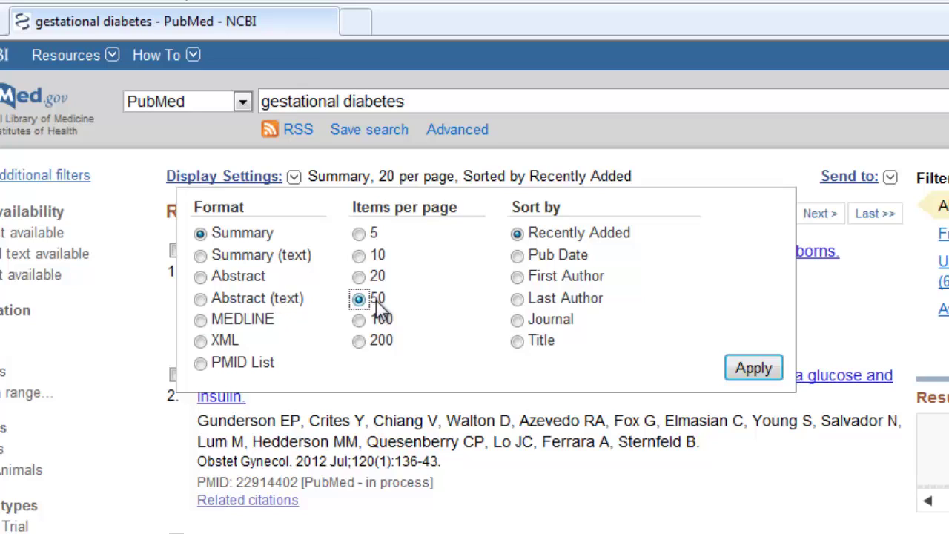
click(248, 284)
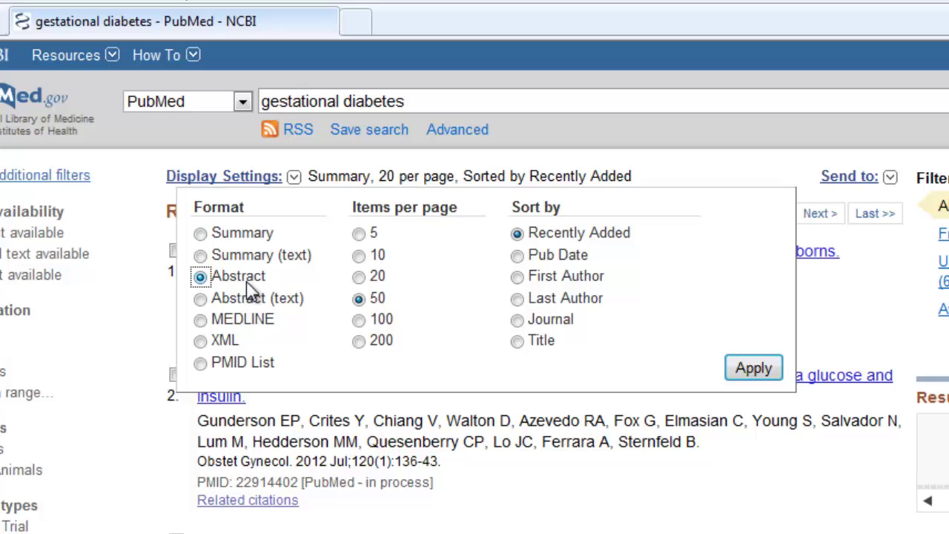
click(771, 370)
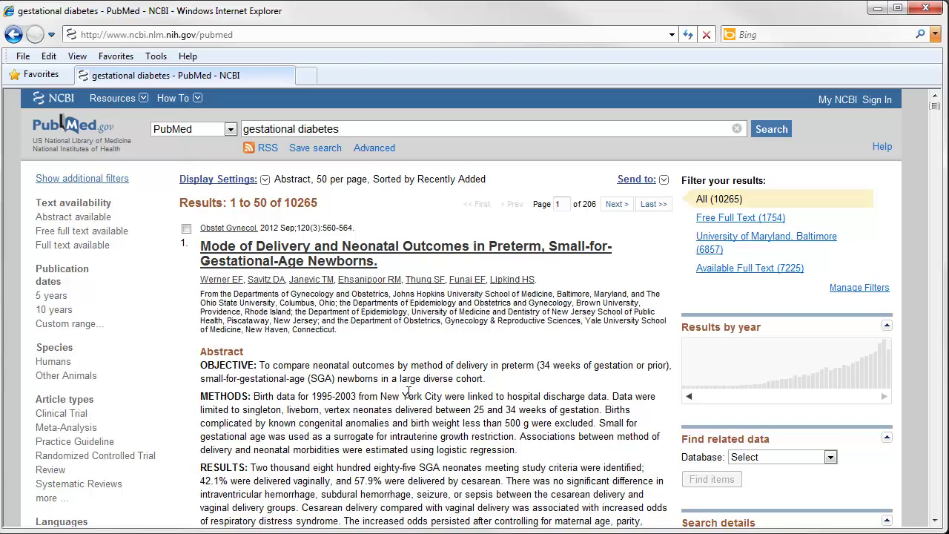
scroll(191, 381, down, 2)
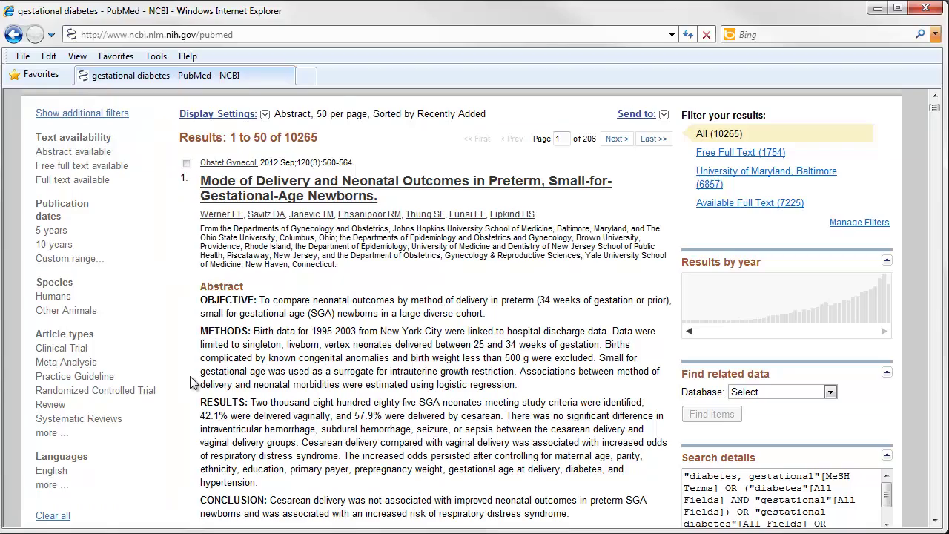
scroll(210, 359, down, 3)
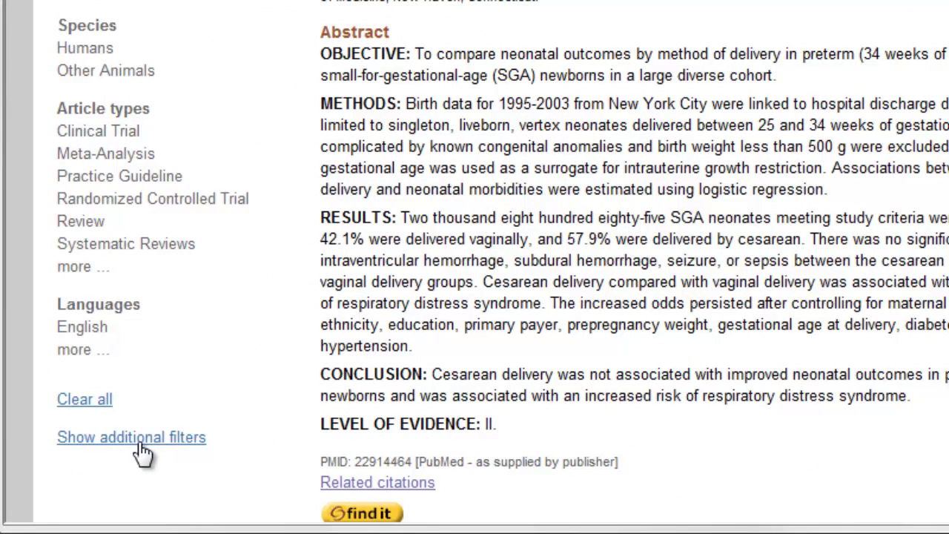
Add the Ages group to the filter sidebar through the additional filters list.
click(141, 445)
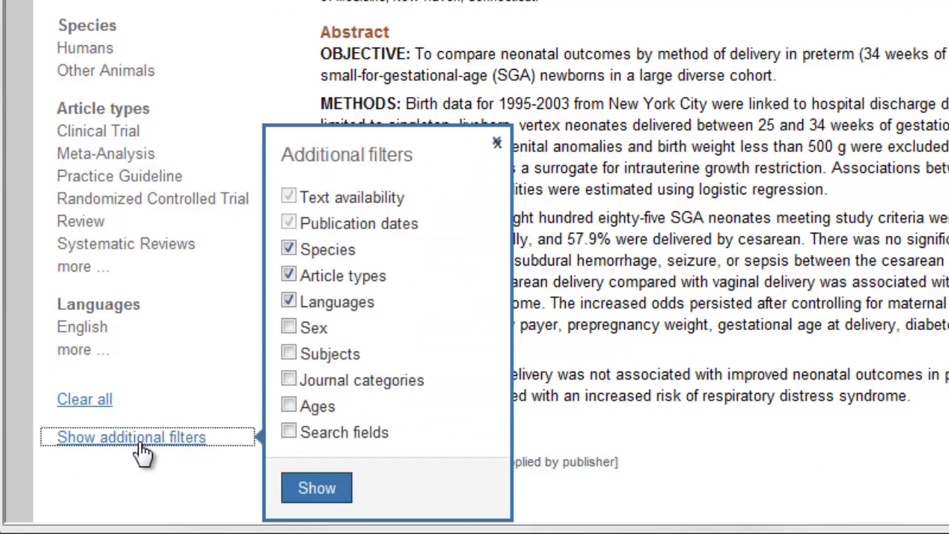
click(289, 407)
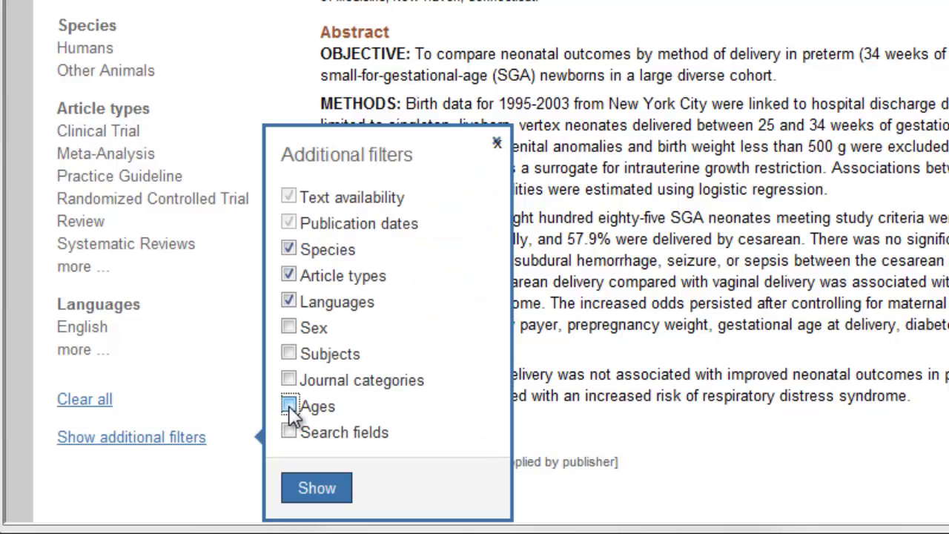
click(317, 489)
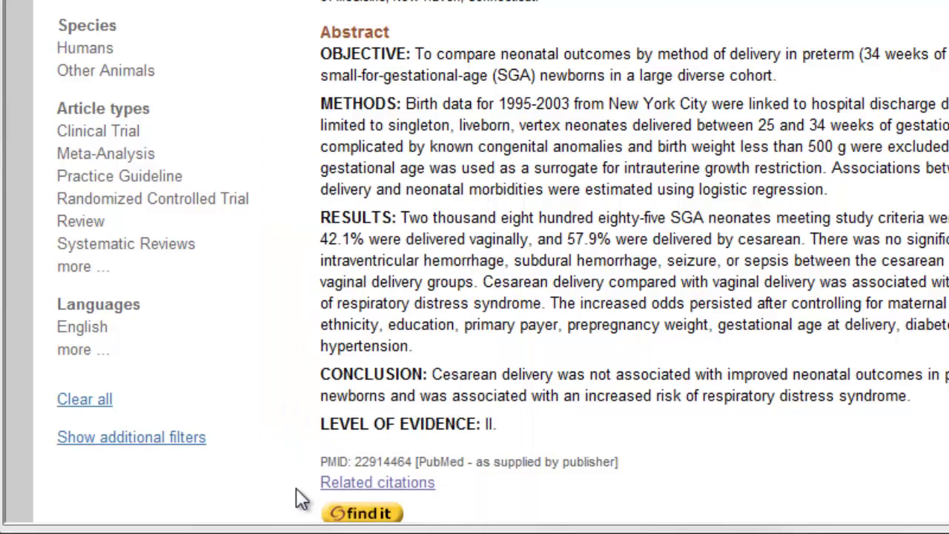
scroll(248, 410, down, 3)
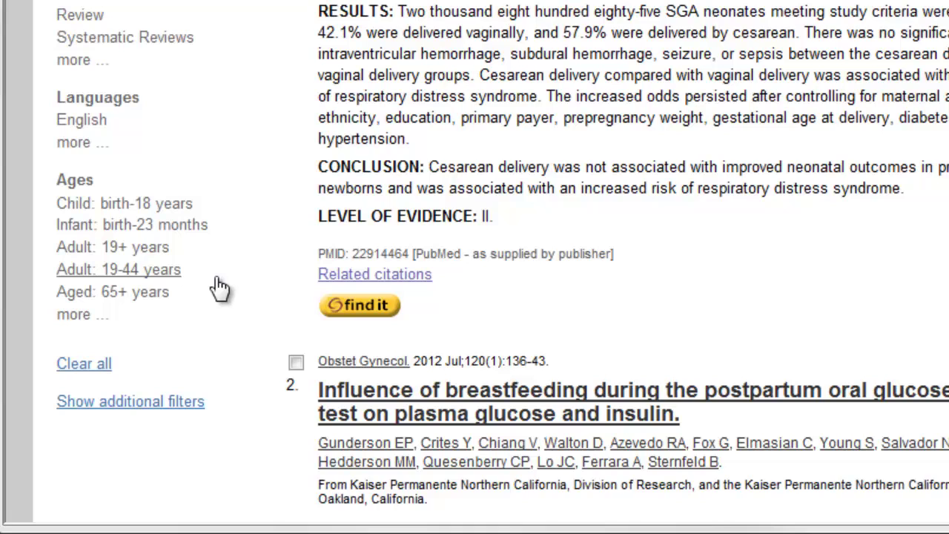
Add Young Adult: 19-24 years to the Ages filters and apply it.
click(77, 317)
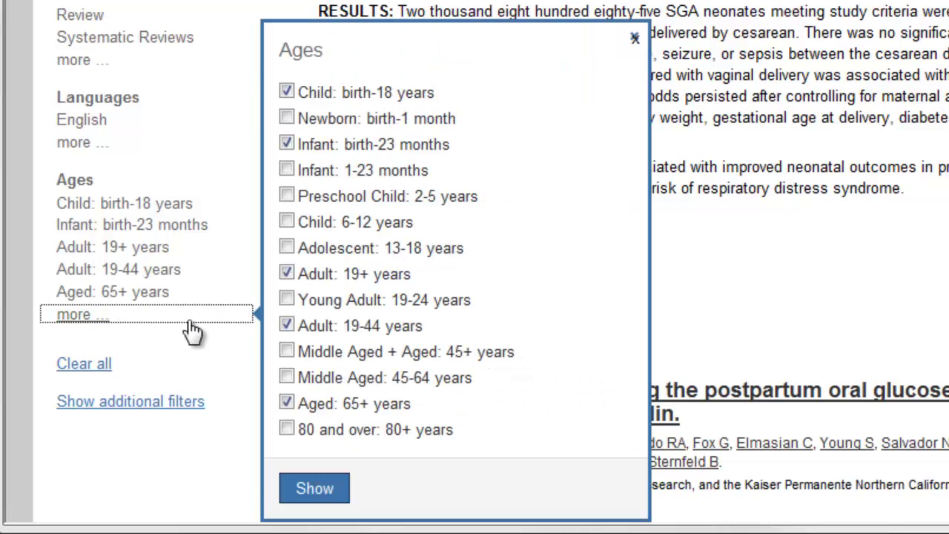
click(284, 303)
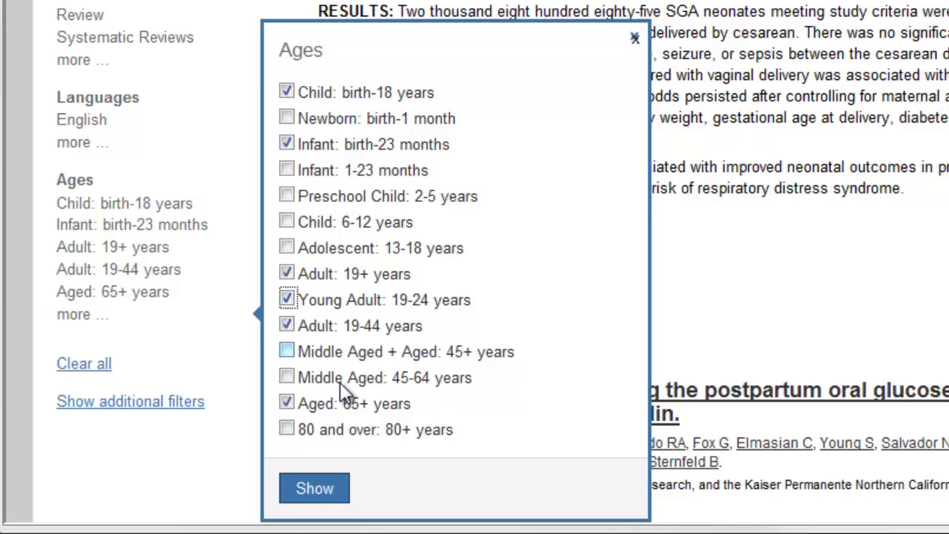
click(330, 495)
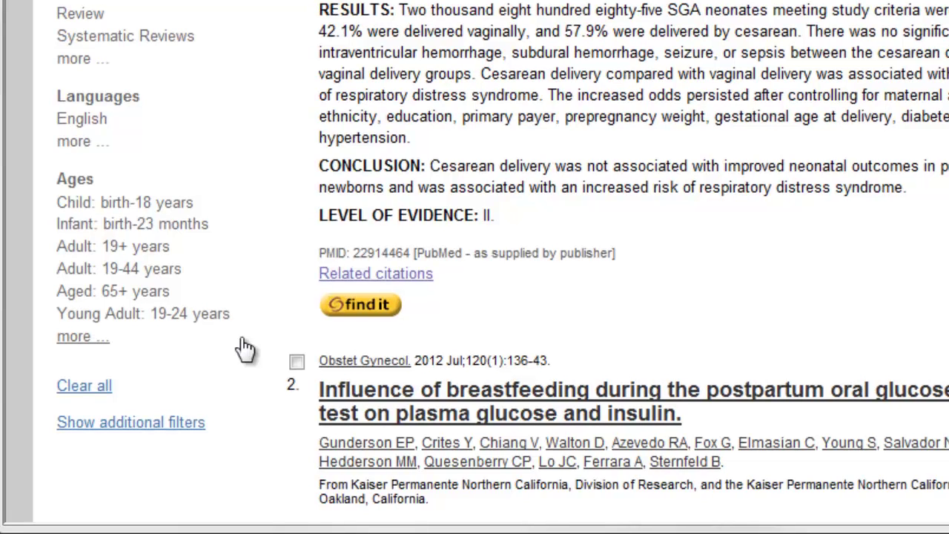
click(205, 317)
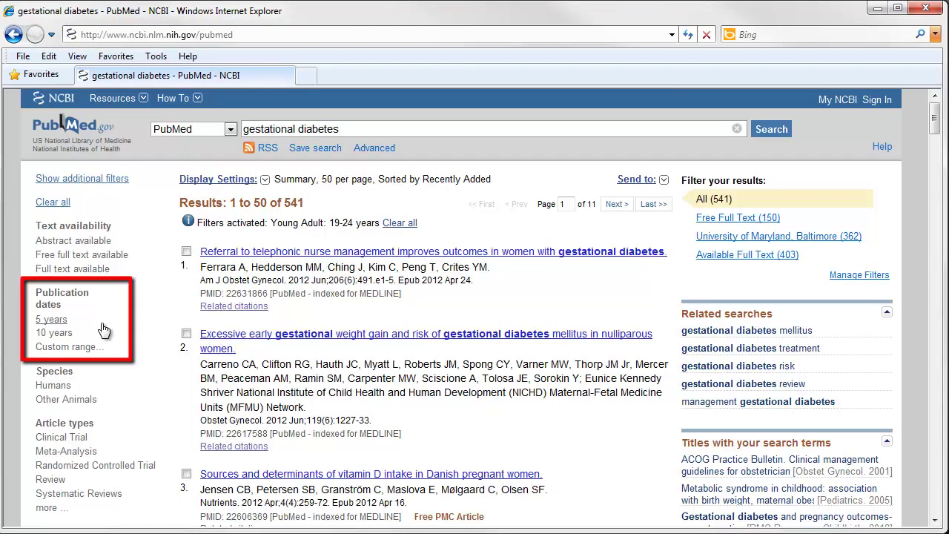
Scroll down the 541 Young Adult results toward the Languages filters.
scroll(111, 349, down, 2)
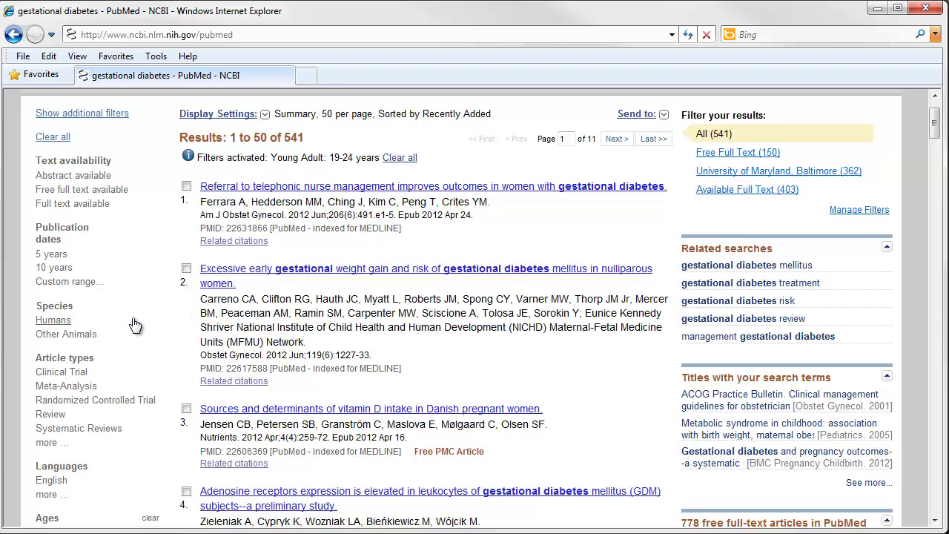
scroll(104, 371, down, 2)
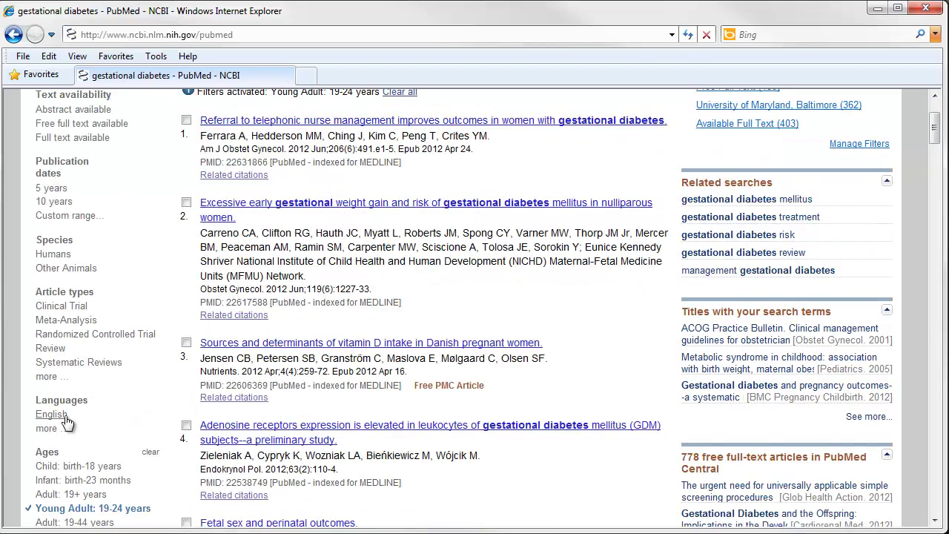
Filter the results to English, narrowing them to 500 articles.
click(60, 422)
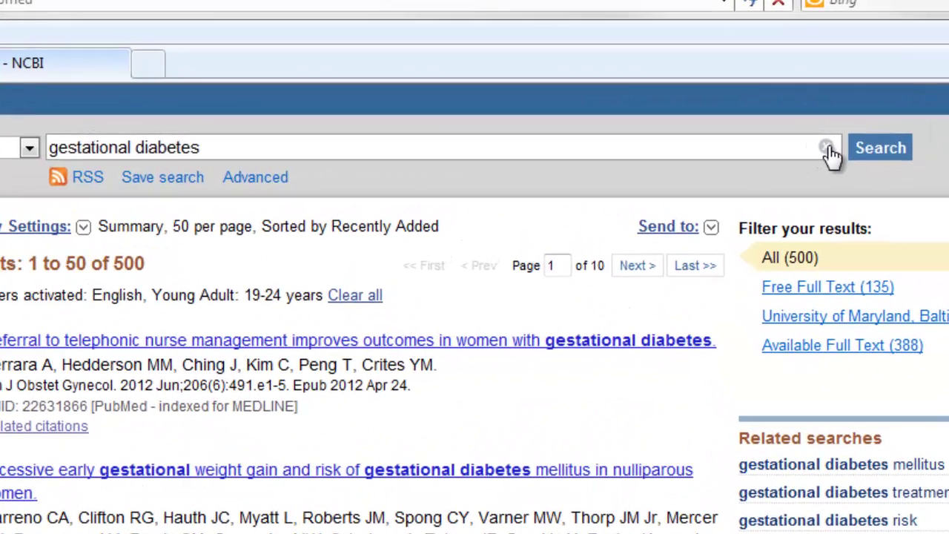
Replace the search terms with 'postpartum depression' and run the search.
click(828, 146)
text(postp)
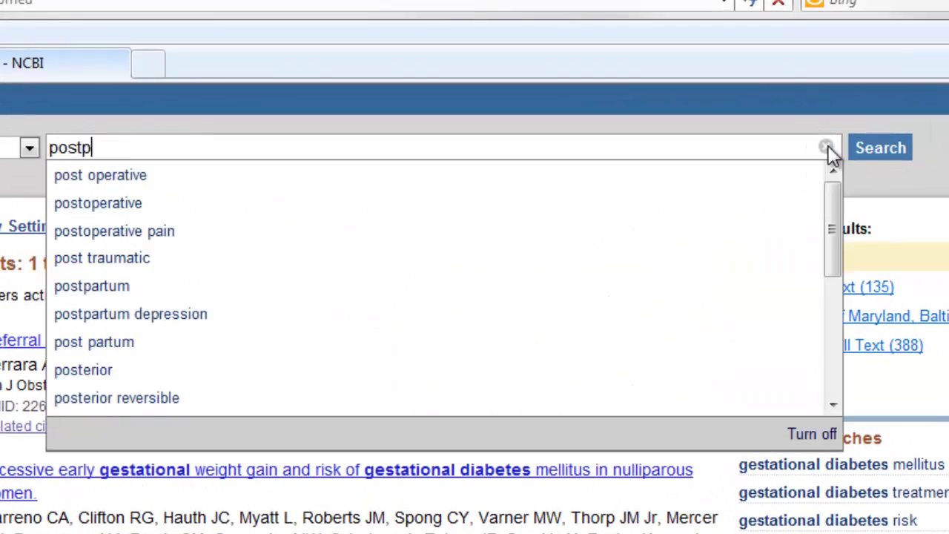
text(artum depress)
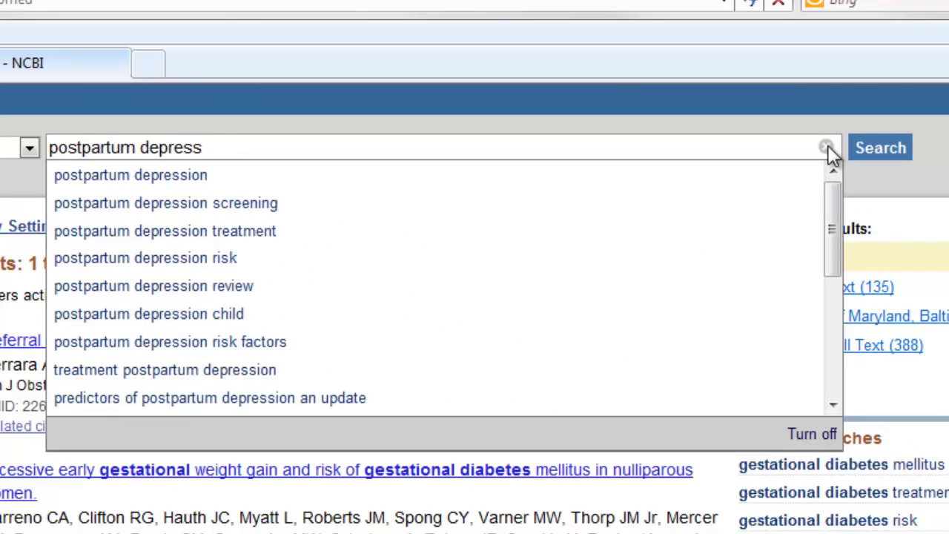
text(ion)
click(883, 155)
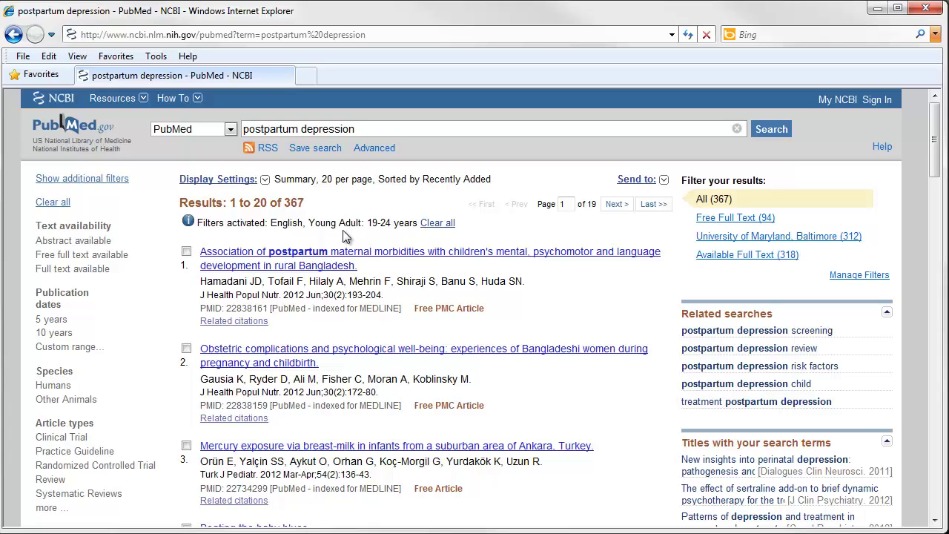
Clear the English and Young Adult: 19-24 years filters with 'Clear all'.
click(437, 226)
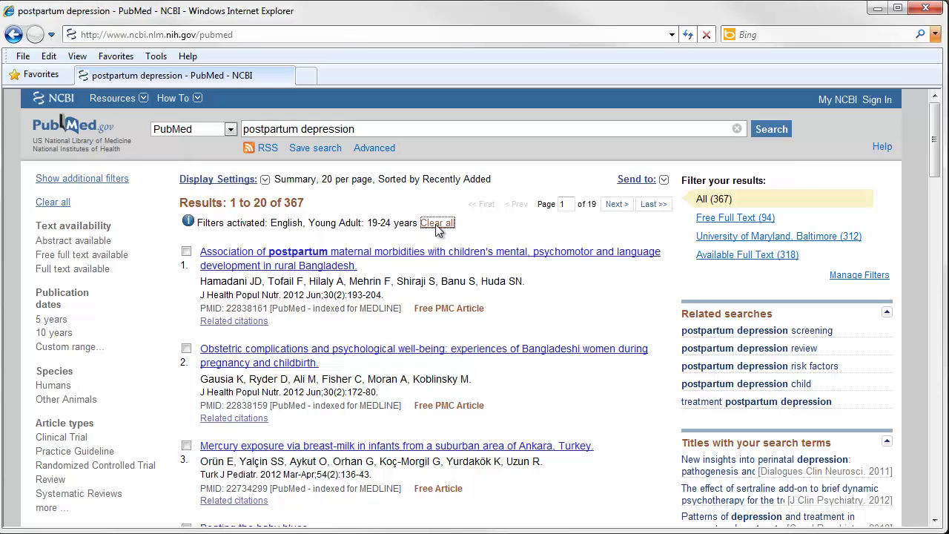